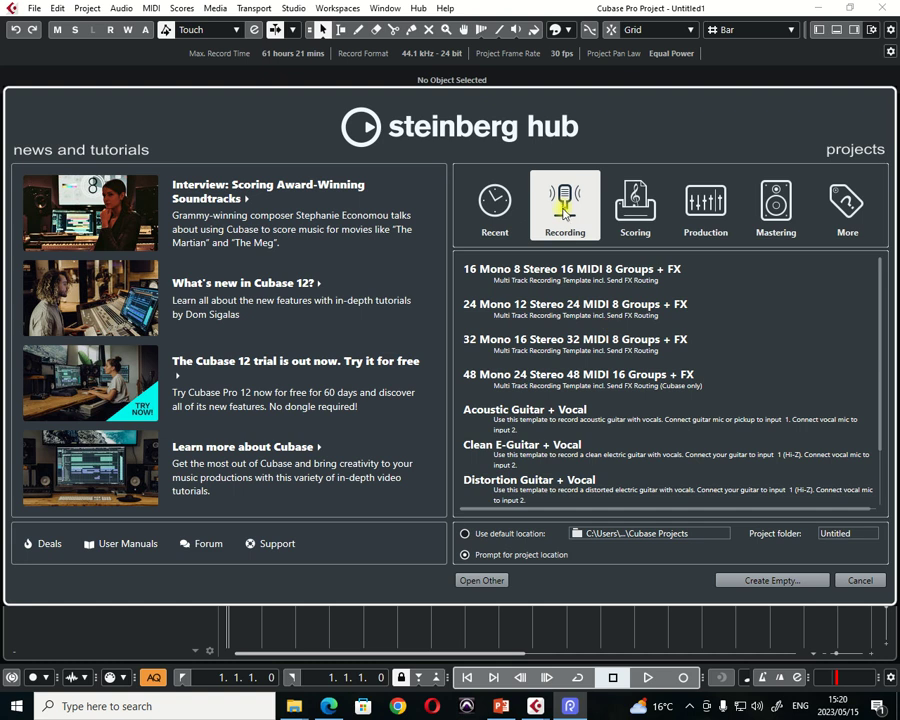
Step: Create an empty project saved in the Audio folder and show the Inspector
left_click(758, 581)
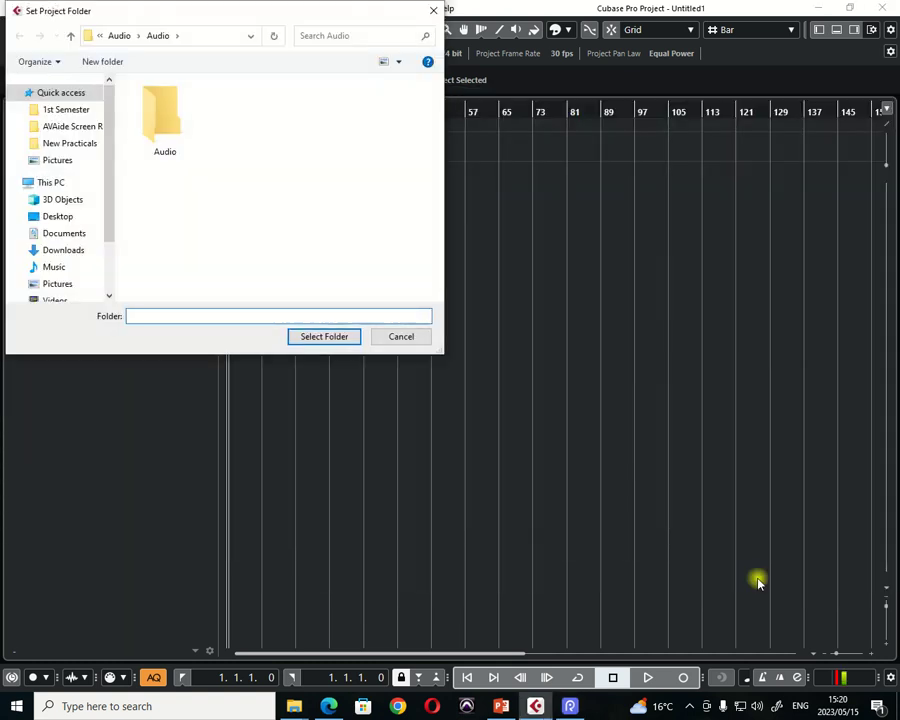
left_click(166, 133)
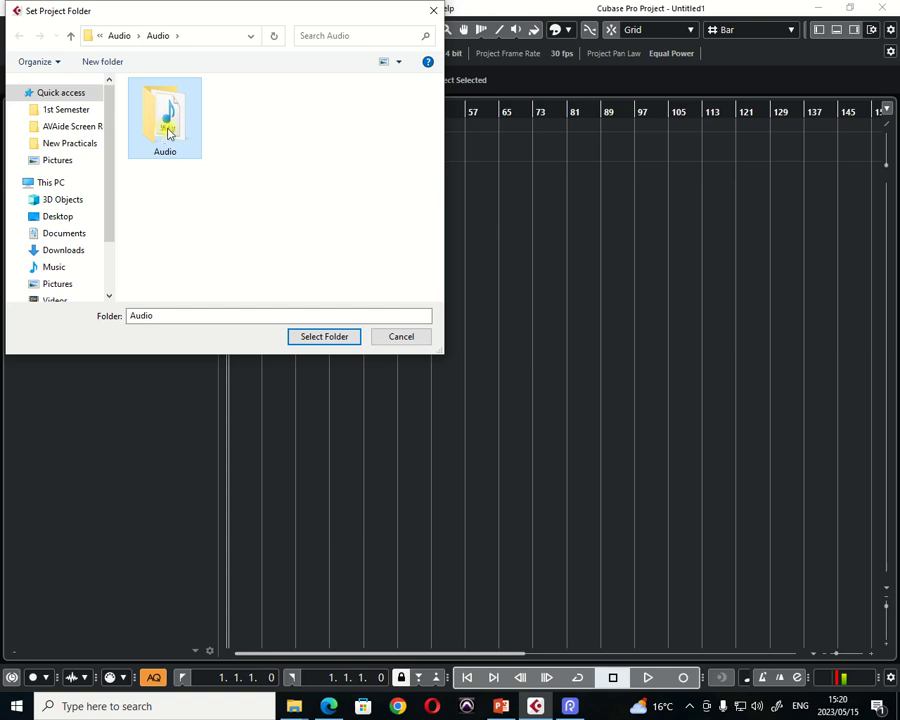
left_click(310, 336)
left_click(310, 337)
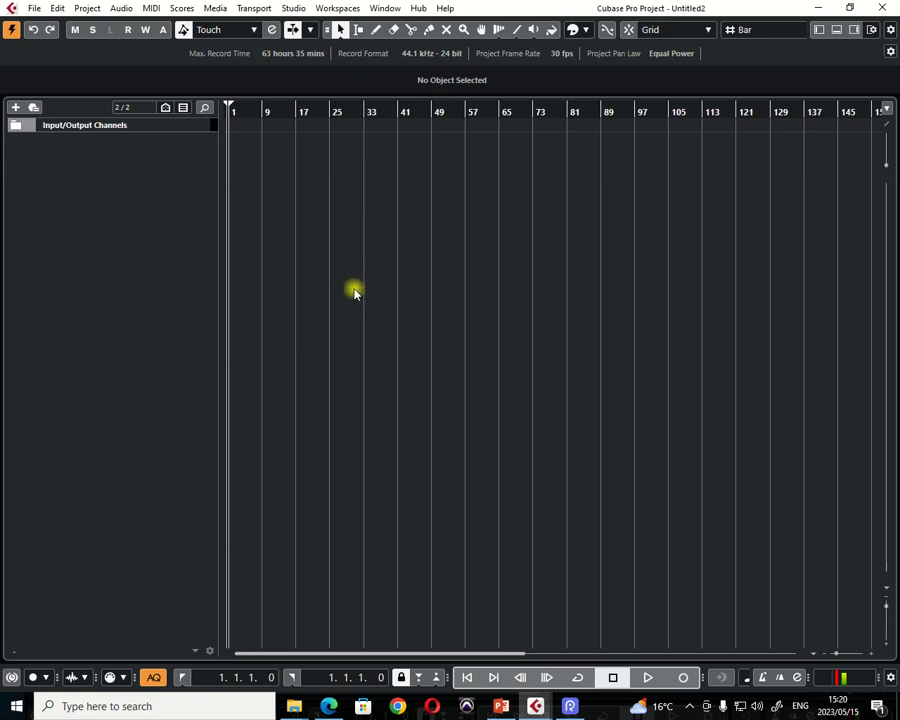
left_click(820, 30)
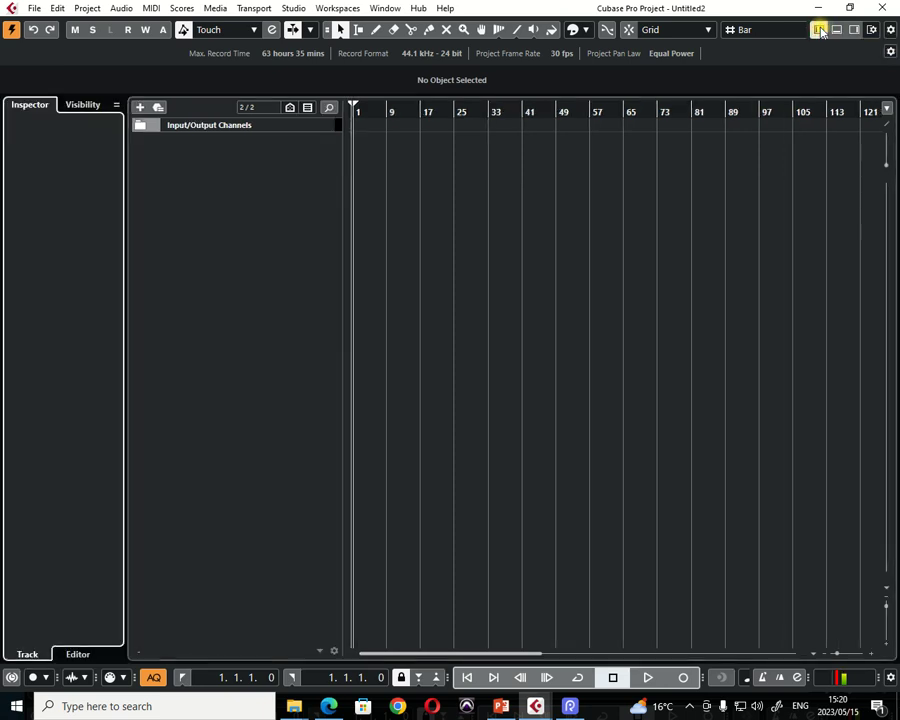
Step: Re-show the Inspector, open then close the media browser, and hide the mixer zone
left_click(820, 30)
left_click(820, 30)
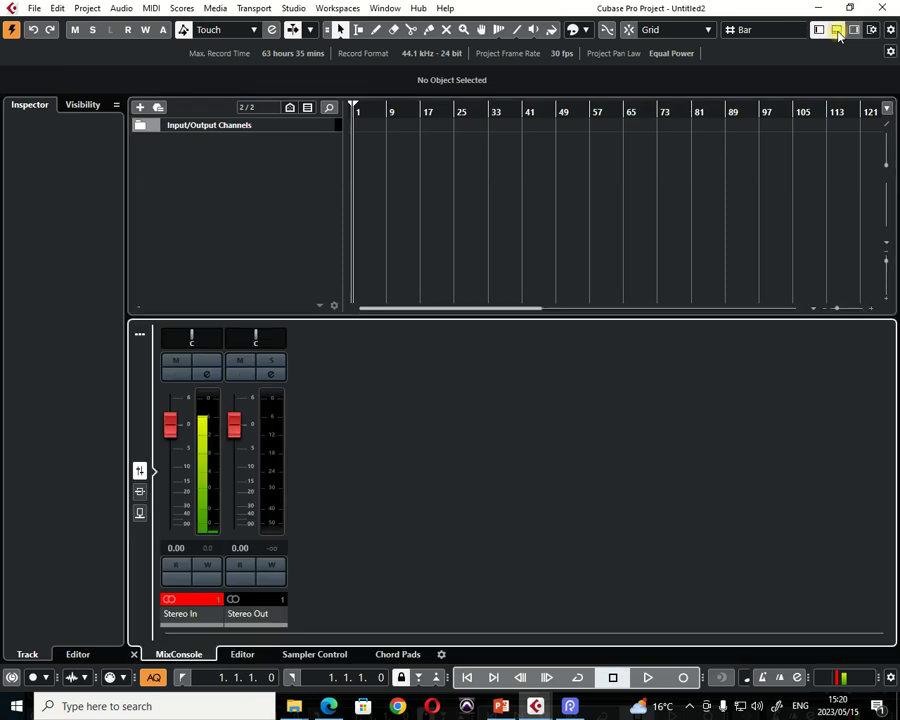
left_click(853, 30)
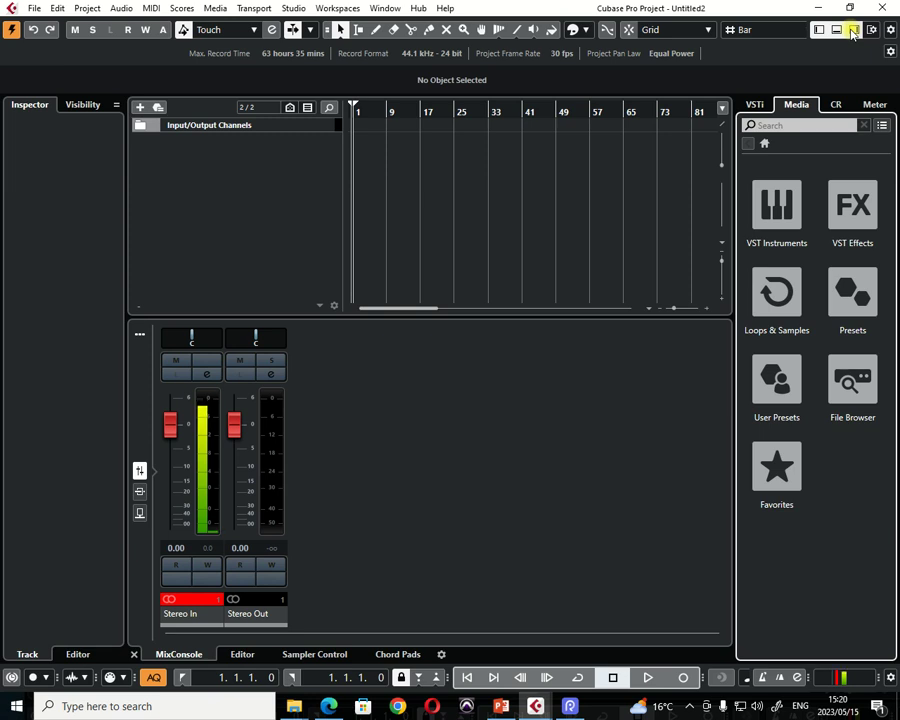
left_click(853, 30)
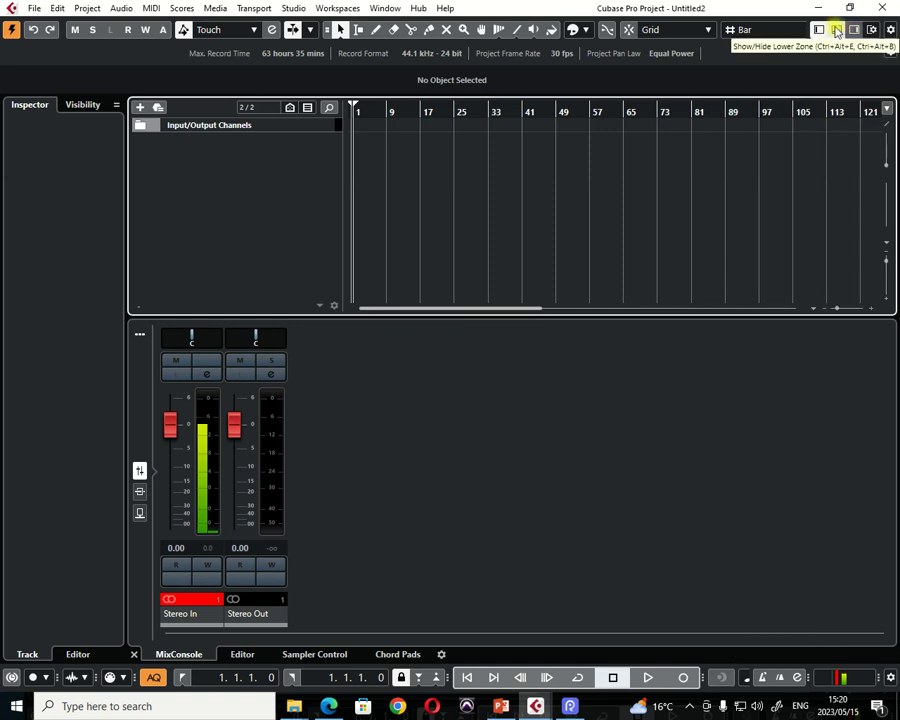
left_click(837, 30)
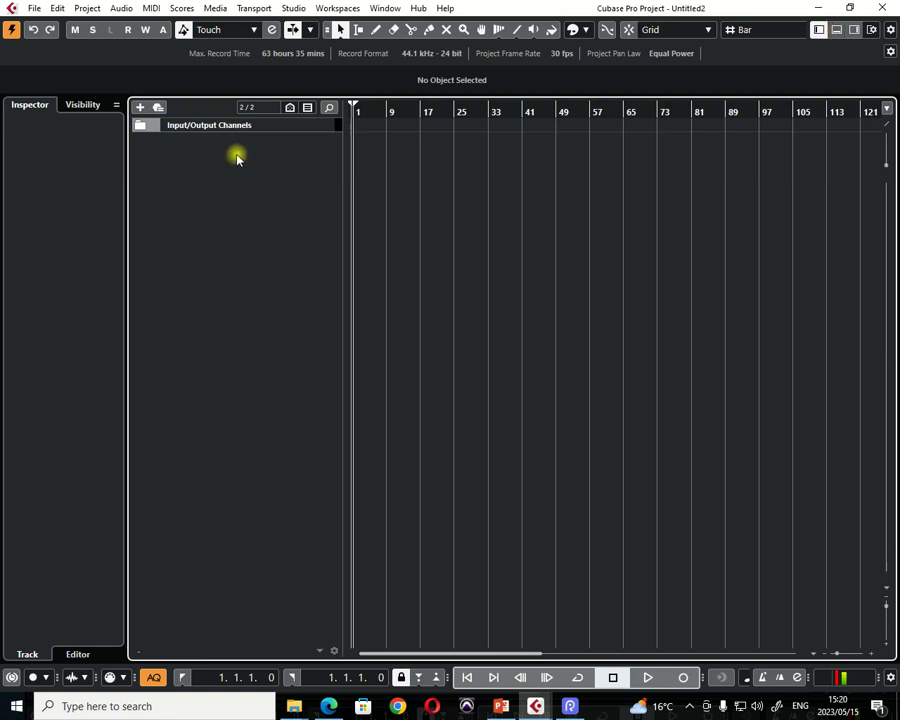
Step: Open Studio Setup and try the ASIO driver list, keeping M-Audio M-Track 2X2M ASIO
left_click(292, 10)
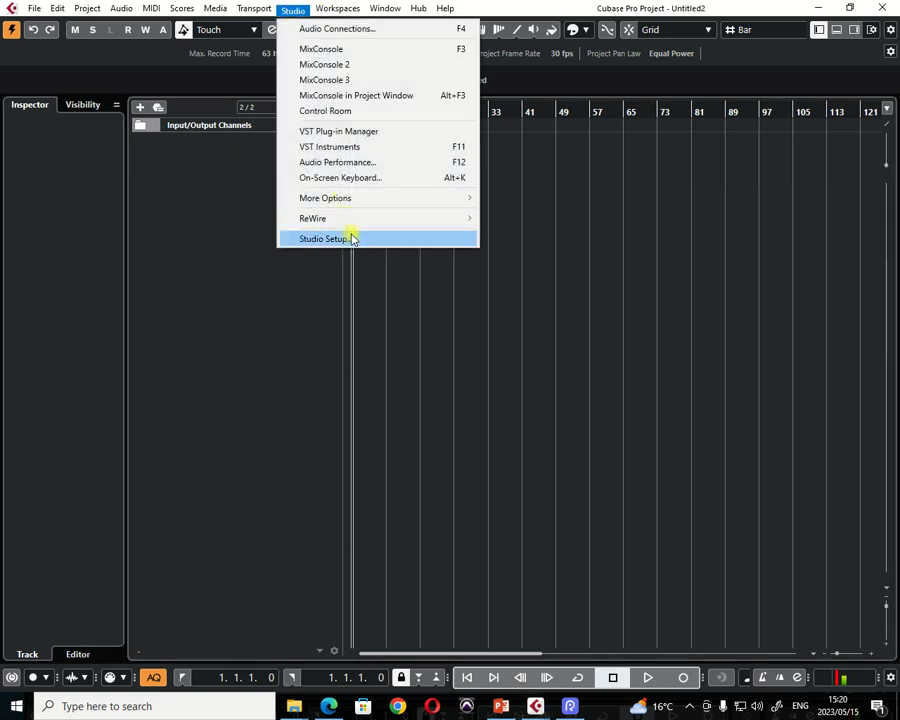
left_click(349, 240)
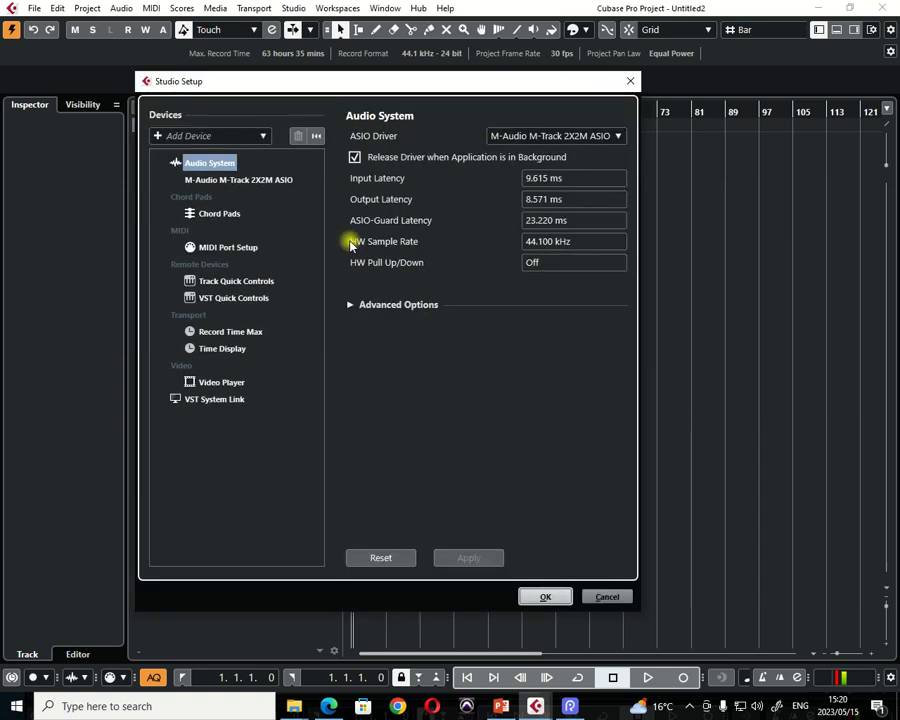
left_click(514, 140)
left_click(516, 152)
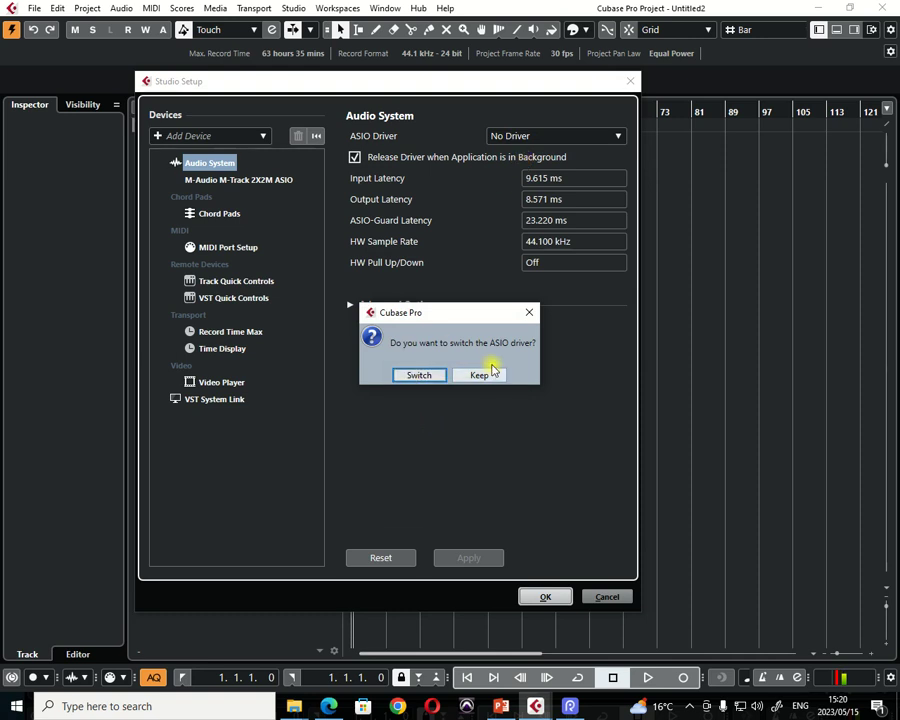
left_click(529, 312)
left_click(513, 137)
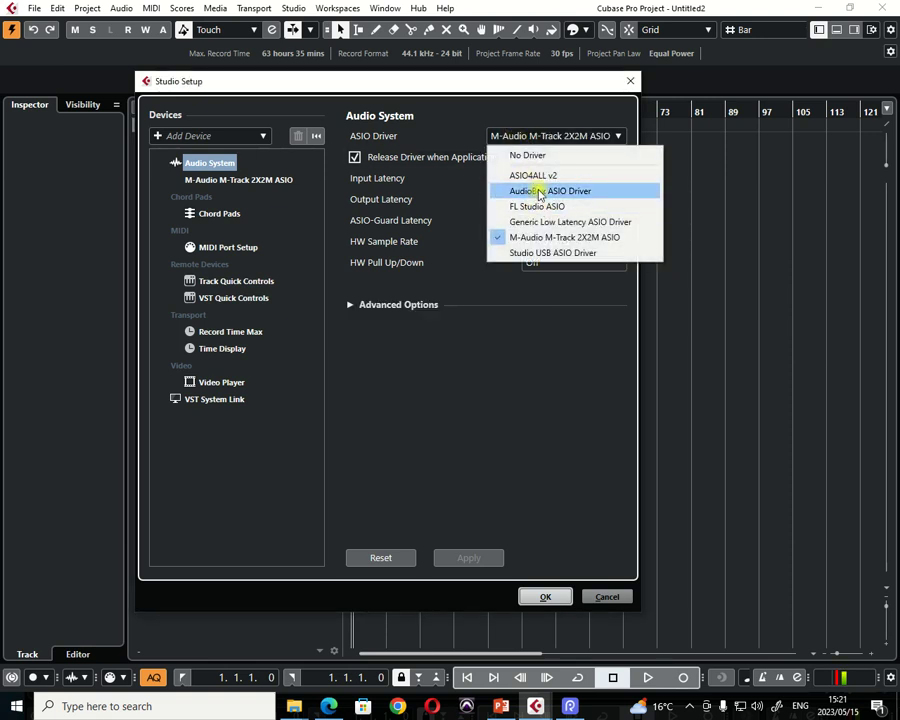
left_click(543, 282)
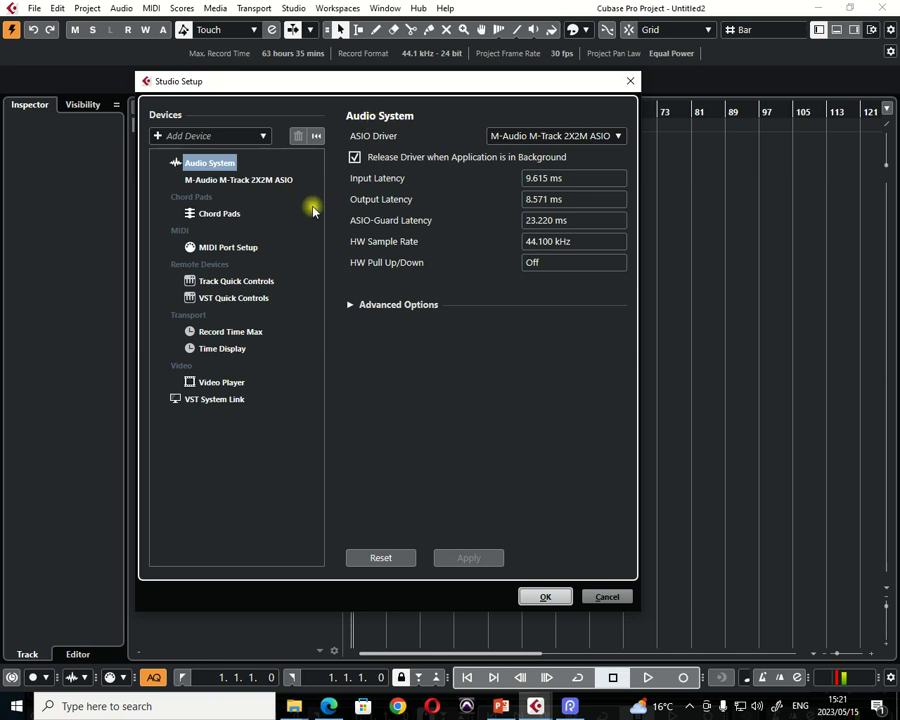
Step: Browse the Record Time Max and Chord Pads pages, then return to Audio System
left_click(212, 331)
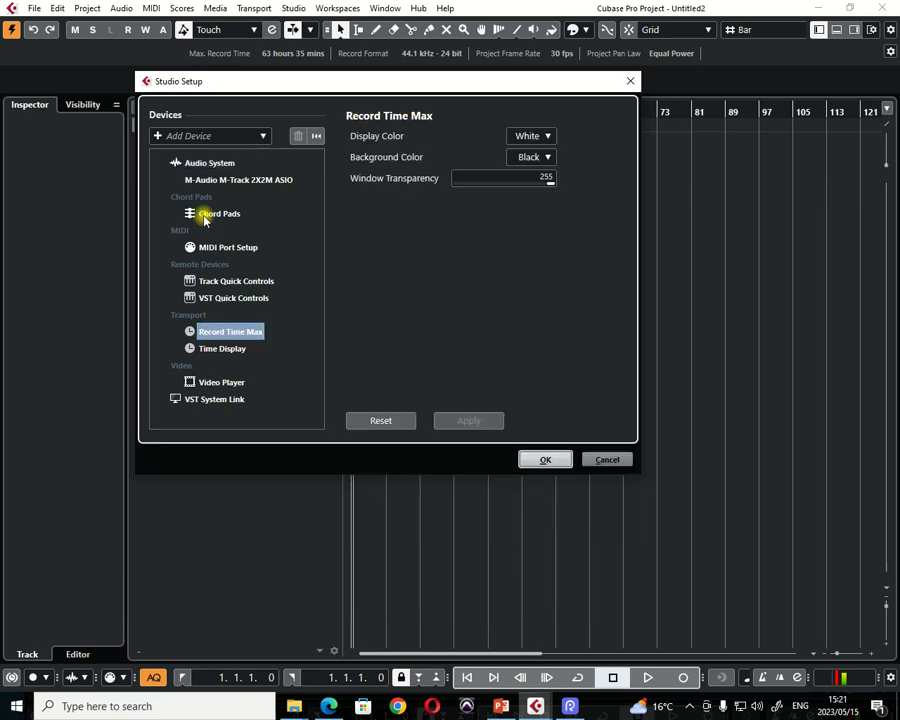
left_click(203, 214)
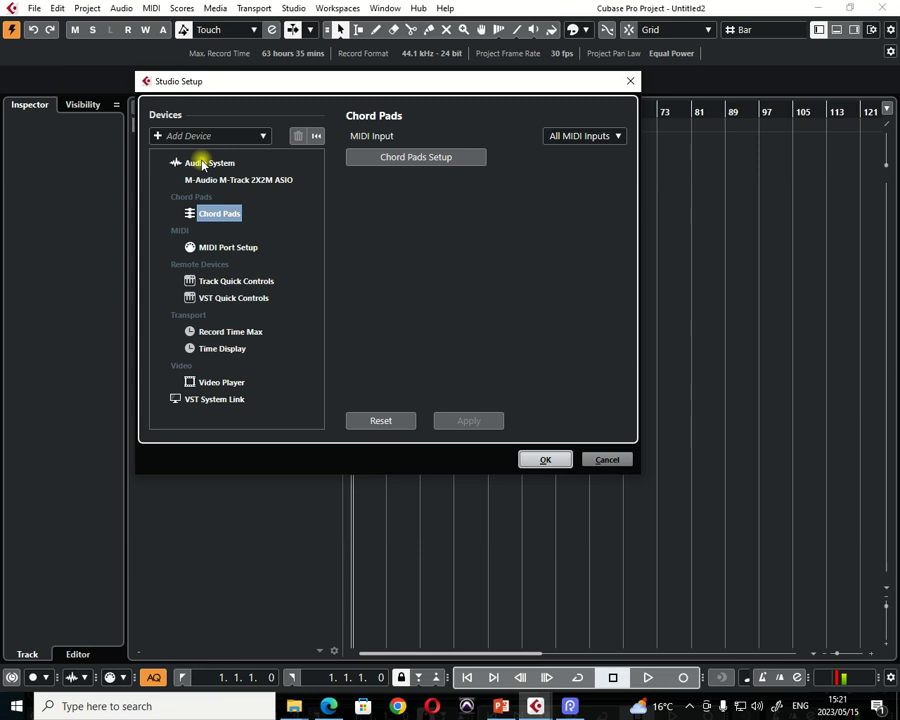
left_click(203, 164)
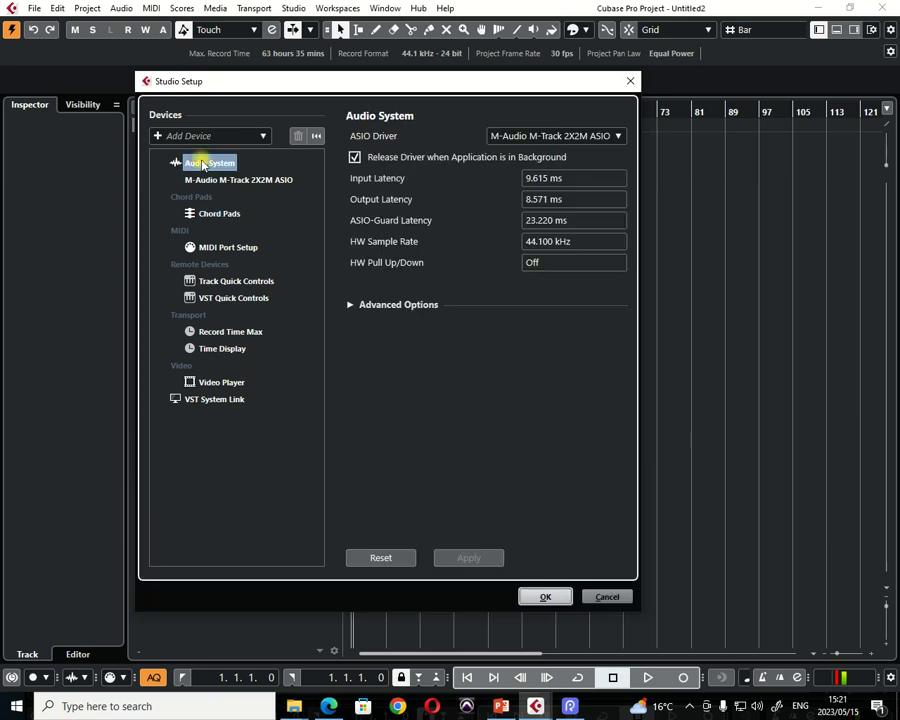
Step: Switch to the M-Audio M-Track 2X2M ASIO driver, apply, and close Studio Setup
left_click(604, 137)
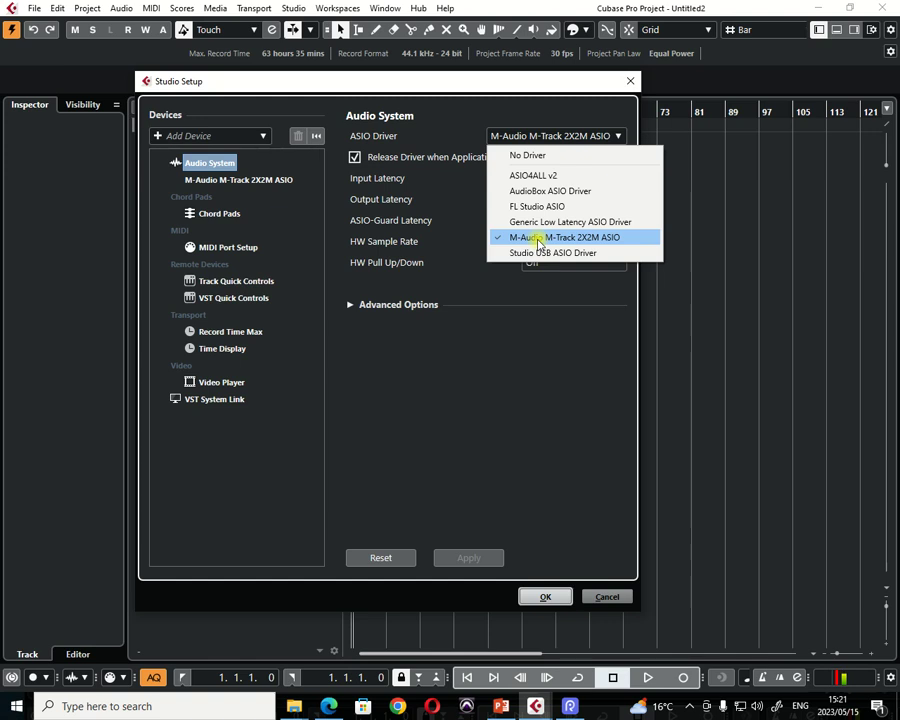
left_click(538, 241)
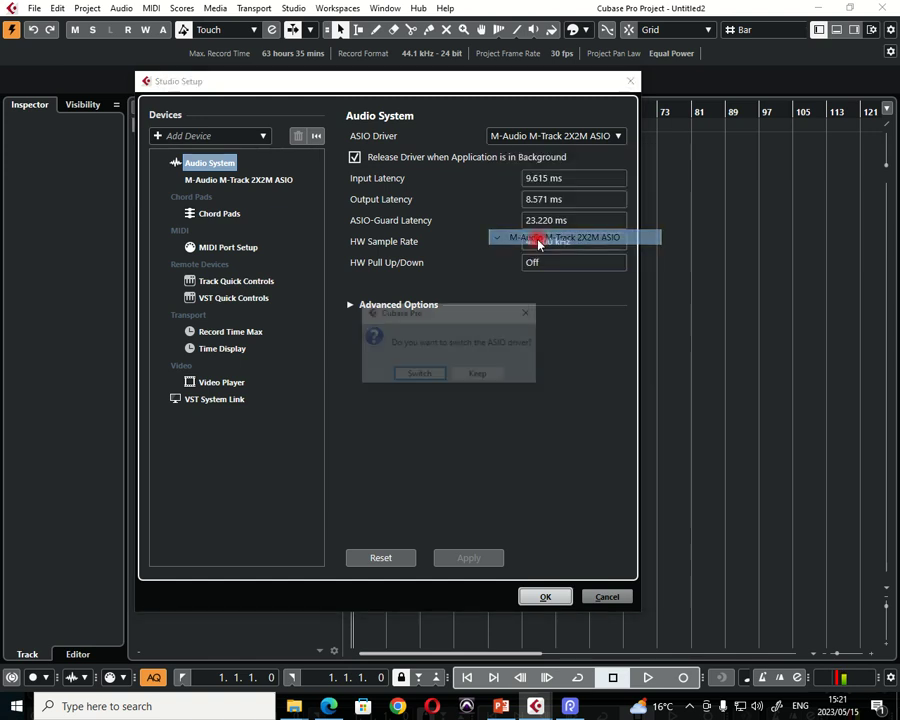
left_click(425, 378)
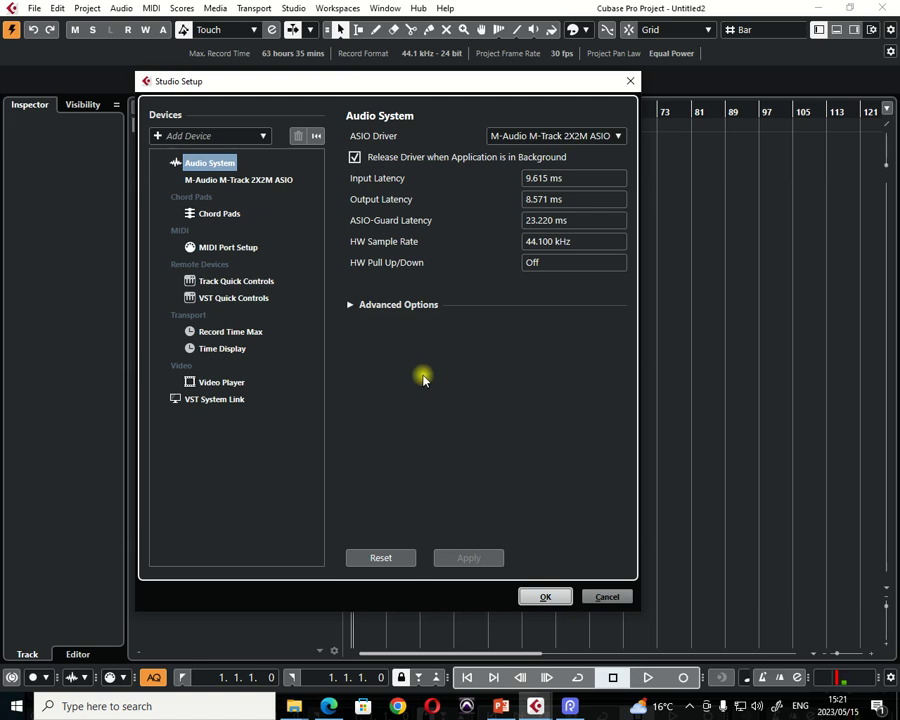
left_click(464, 563)
left_click(449, 556)
left_click(632, 81)
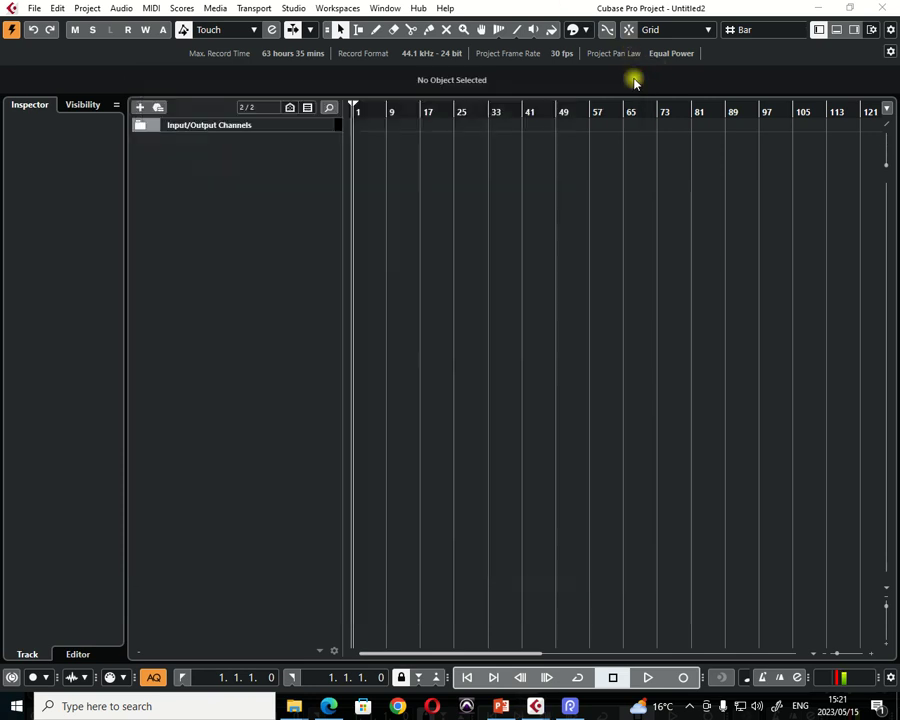
Step: Open Audio Connections and check the Stereo In Left port, keeping In 1
left_click(293, 9)
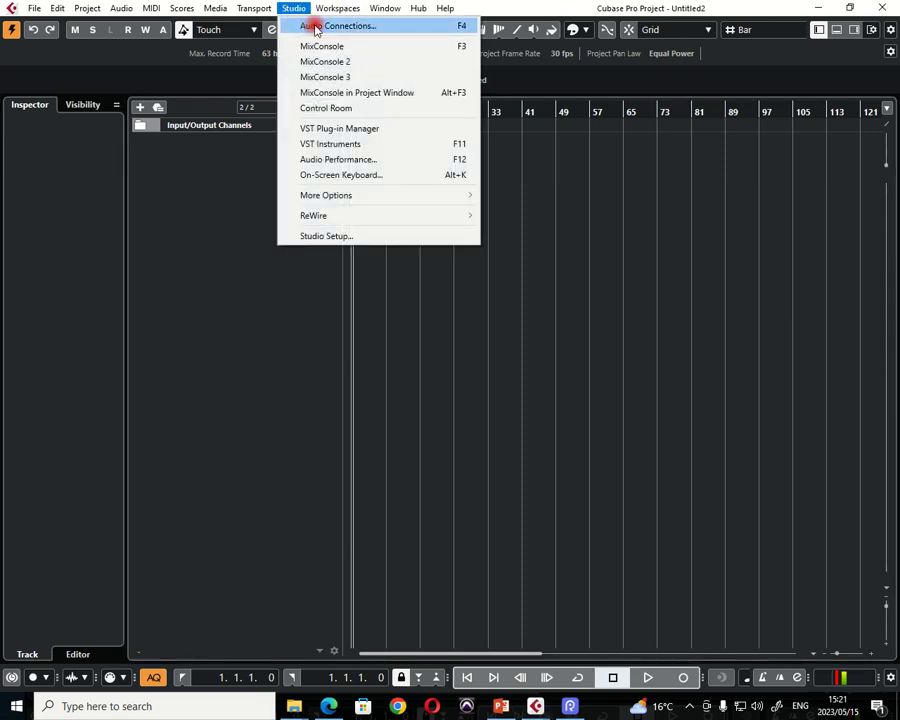
left_click(314, 27)
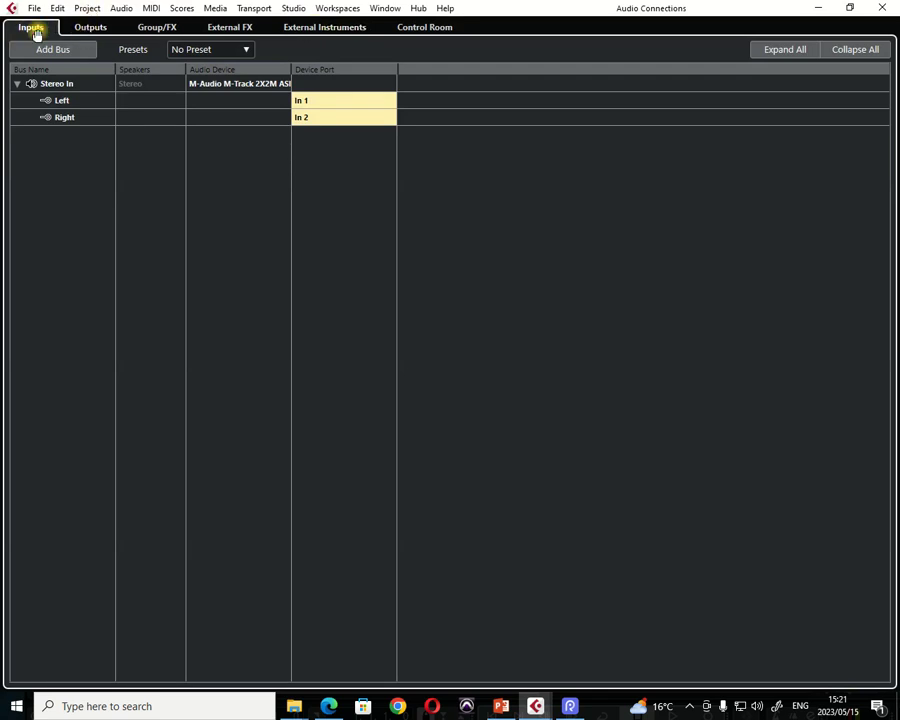
left_click(310, 102)
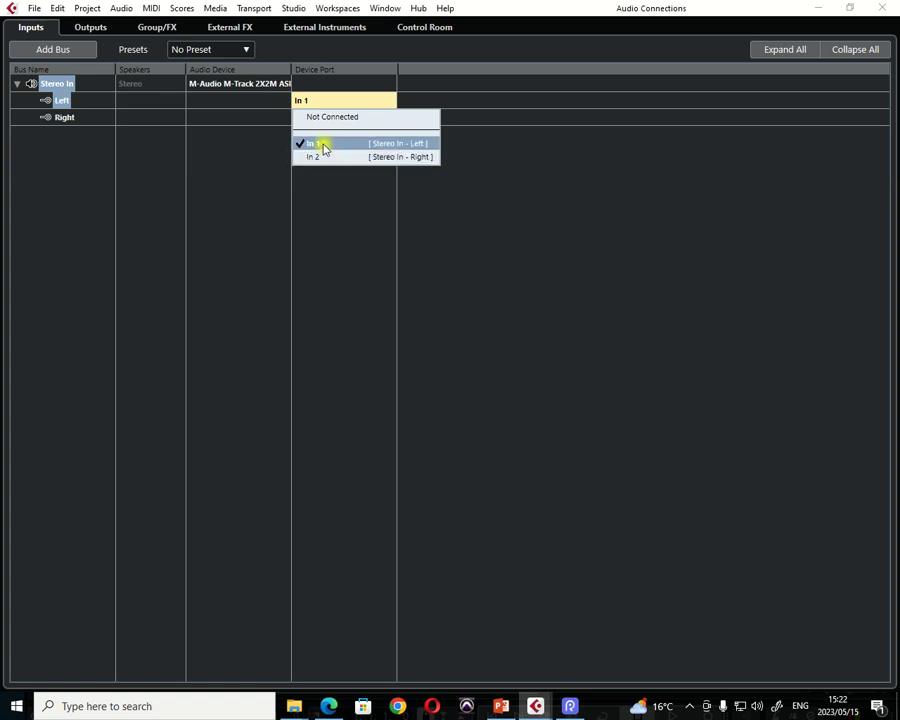
left_click(323, 147)
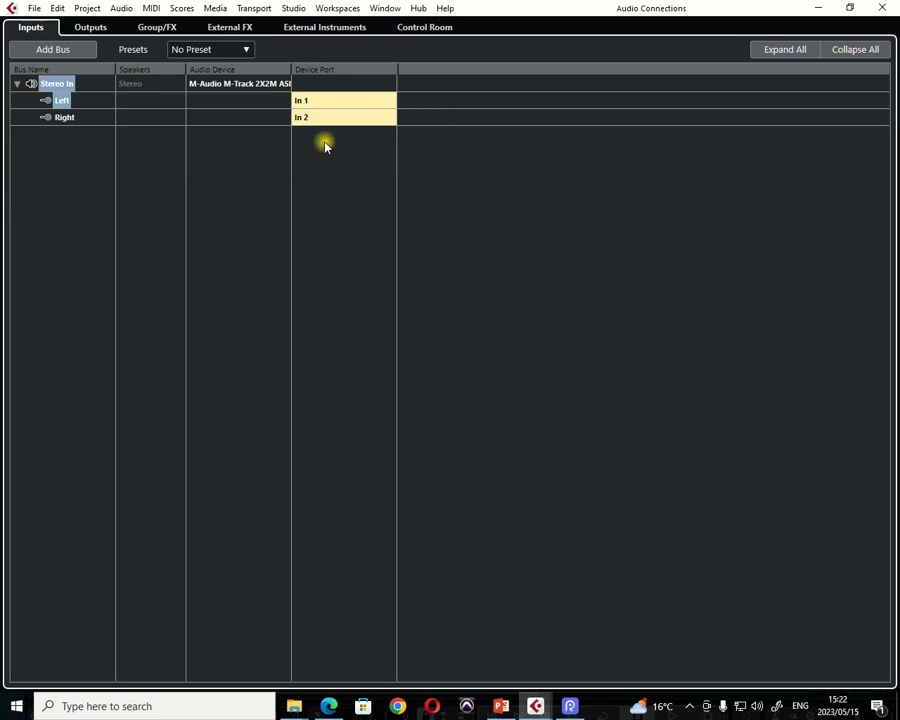
Step: Reassign the Stereo In ports so Left uses In 1 and Right uses In 2
left_click(310, 102)
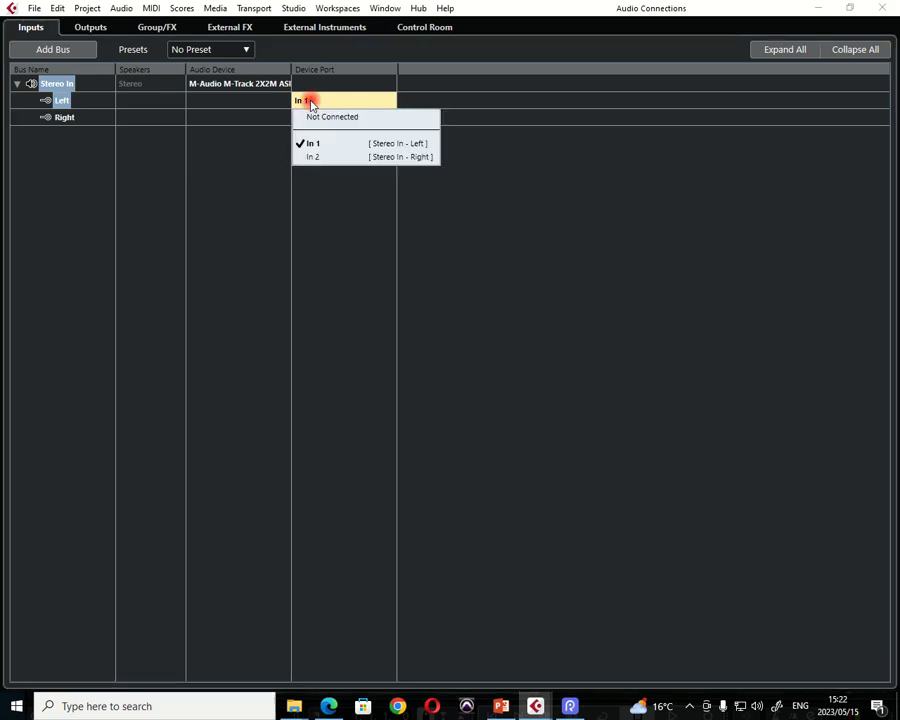
left_click(317, 156)
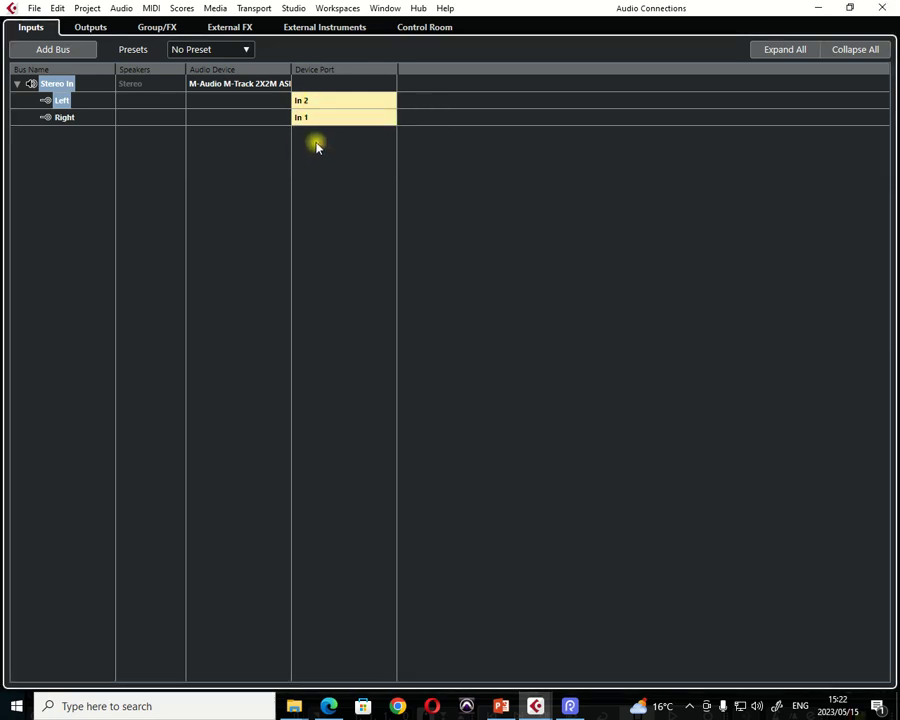
left_click(307, 119)
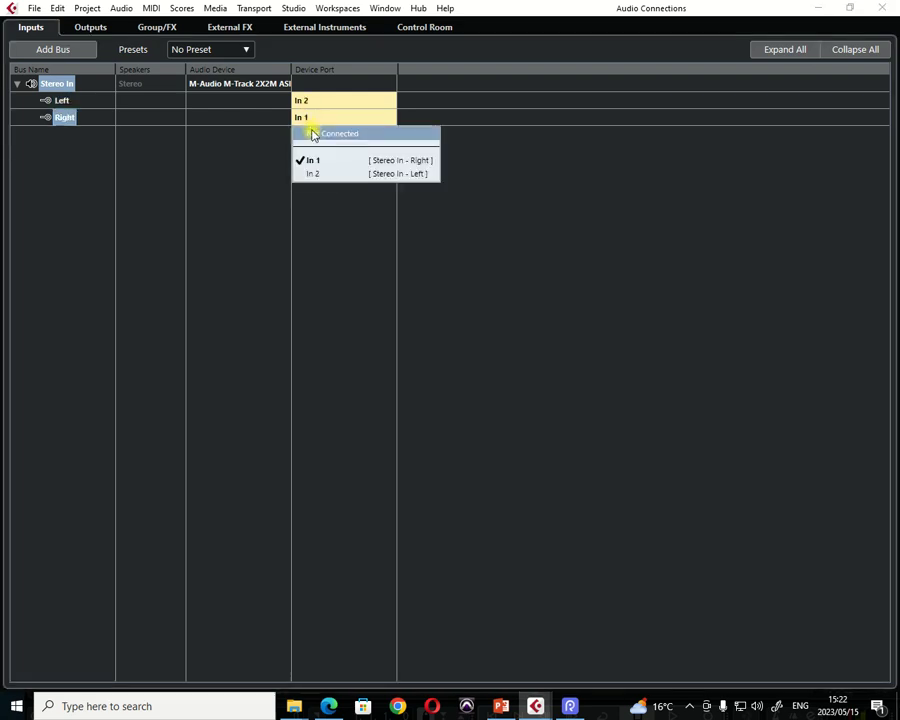
left_click(318, 160)
left_click(305, 101)
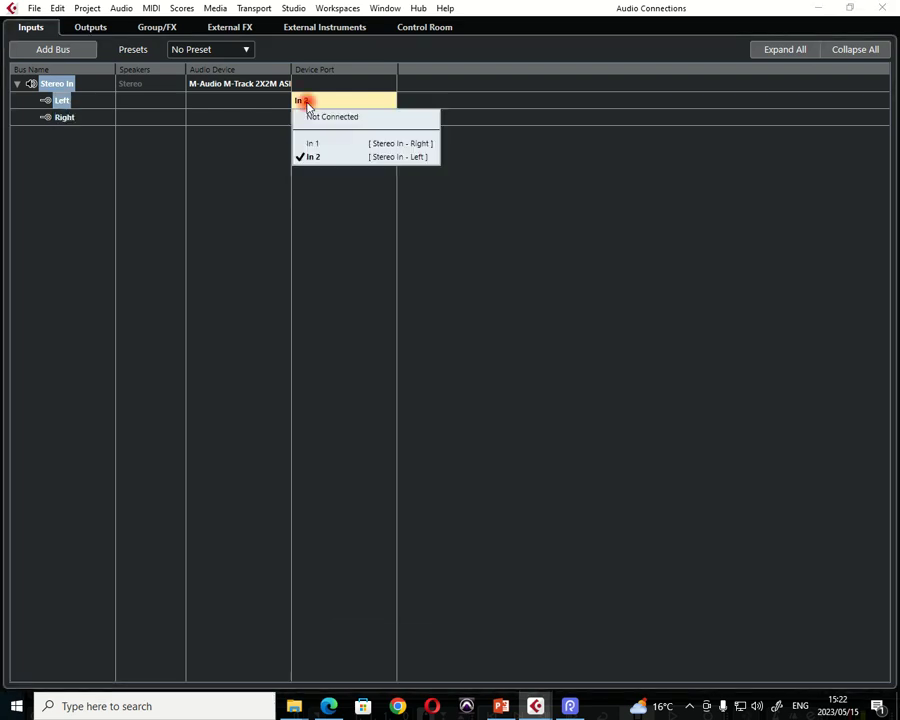
left_click(321, 148)
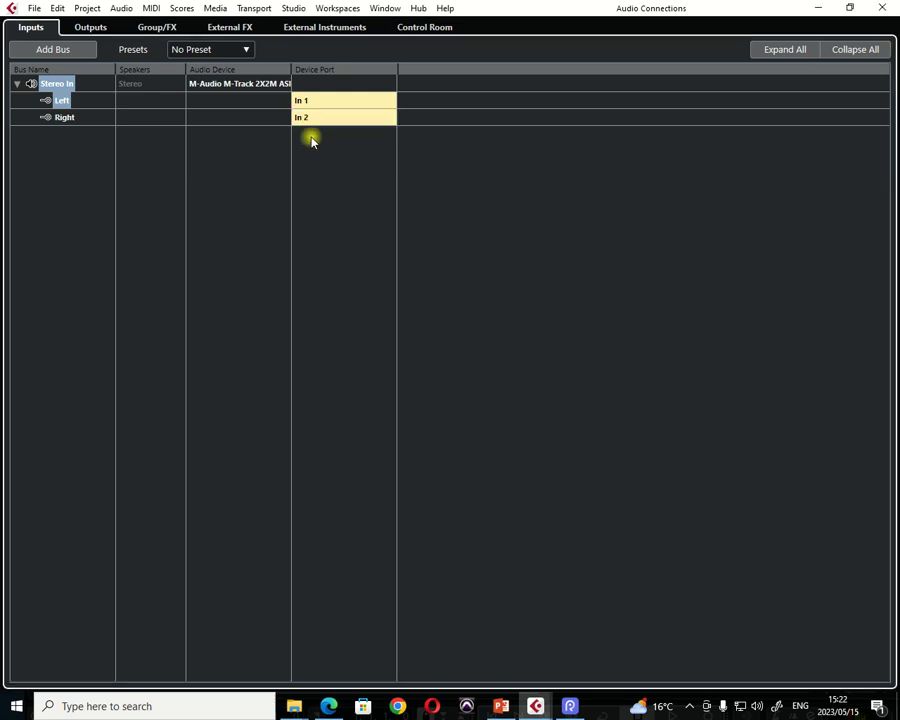
Step: Close the Audio Connections window, keeping the In 1/In 2 stereo routing
left_click(883, 7)
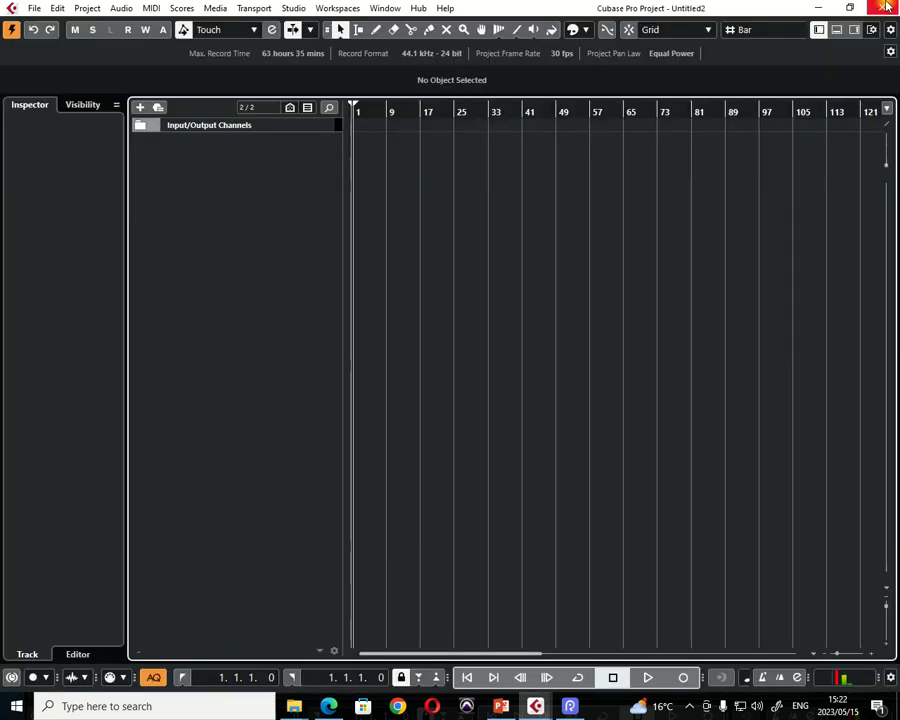